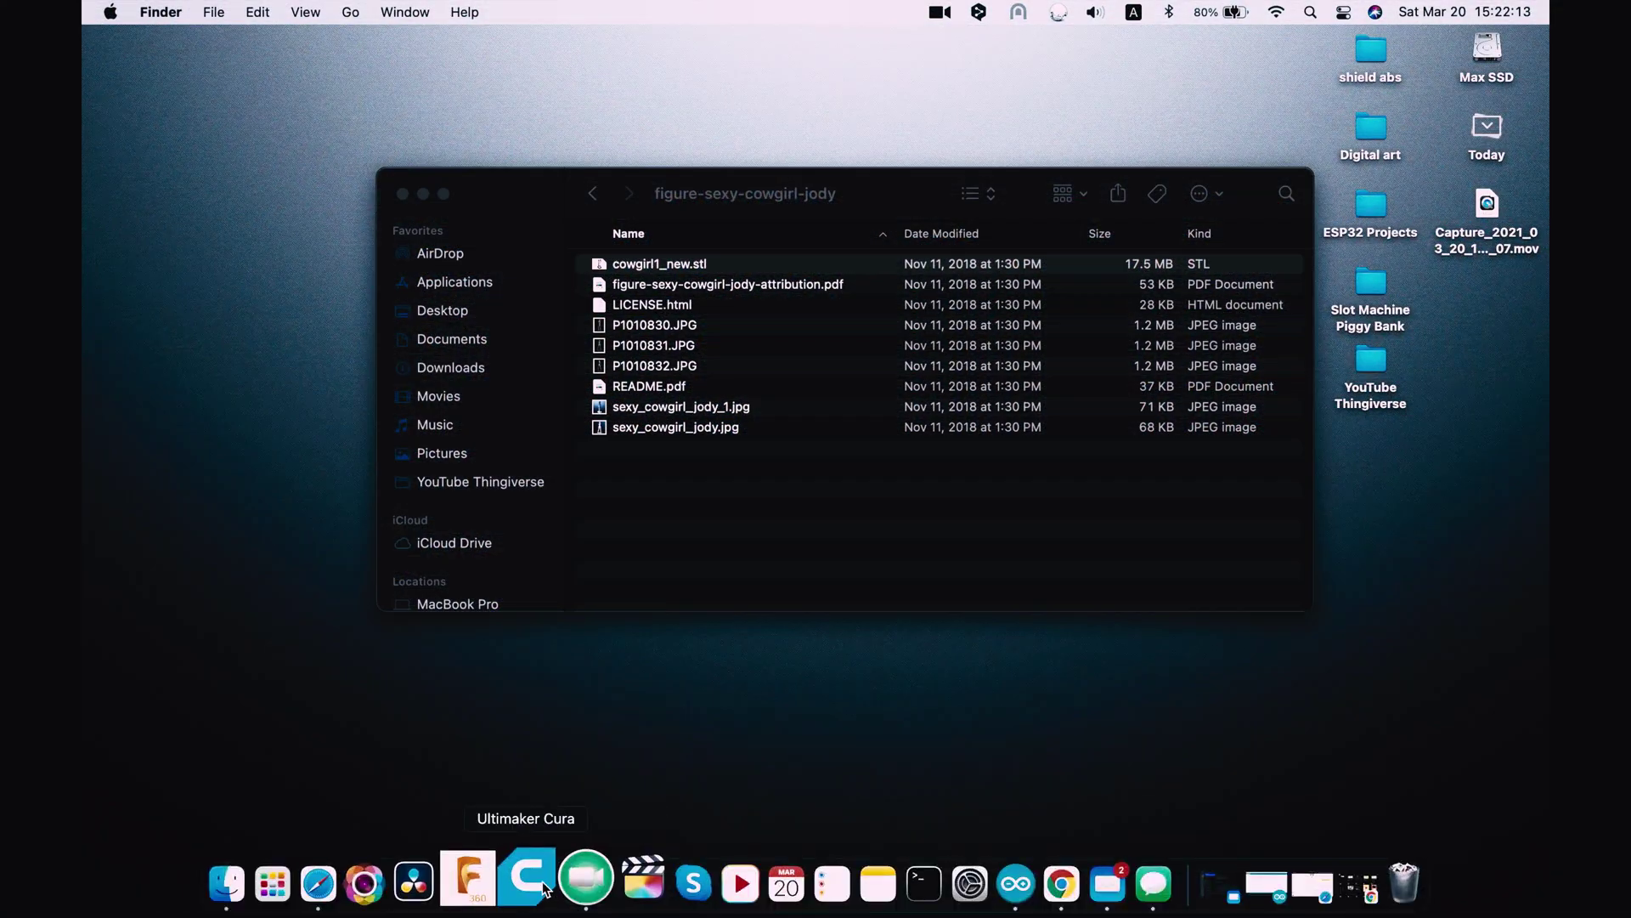
# Step: Launch Ultimaker Cura from the Dock
pyautogui.click(544, 888)
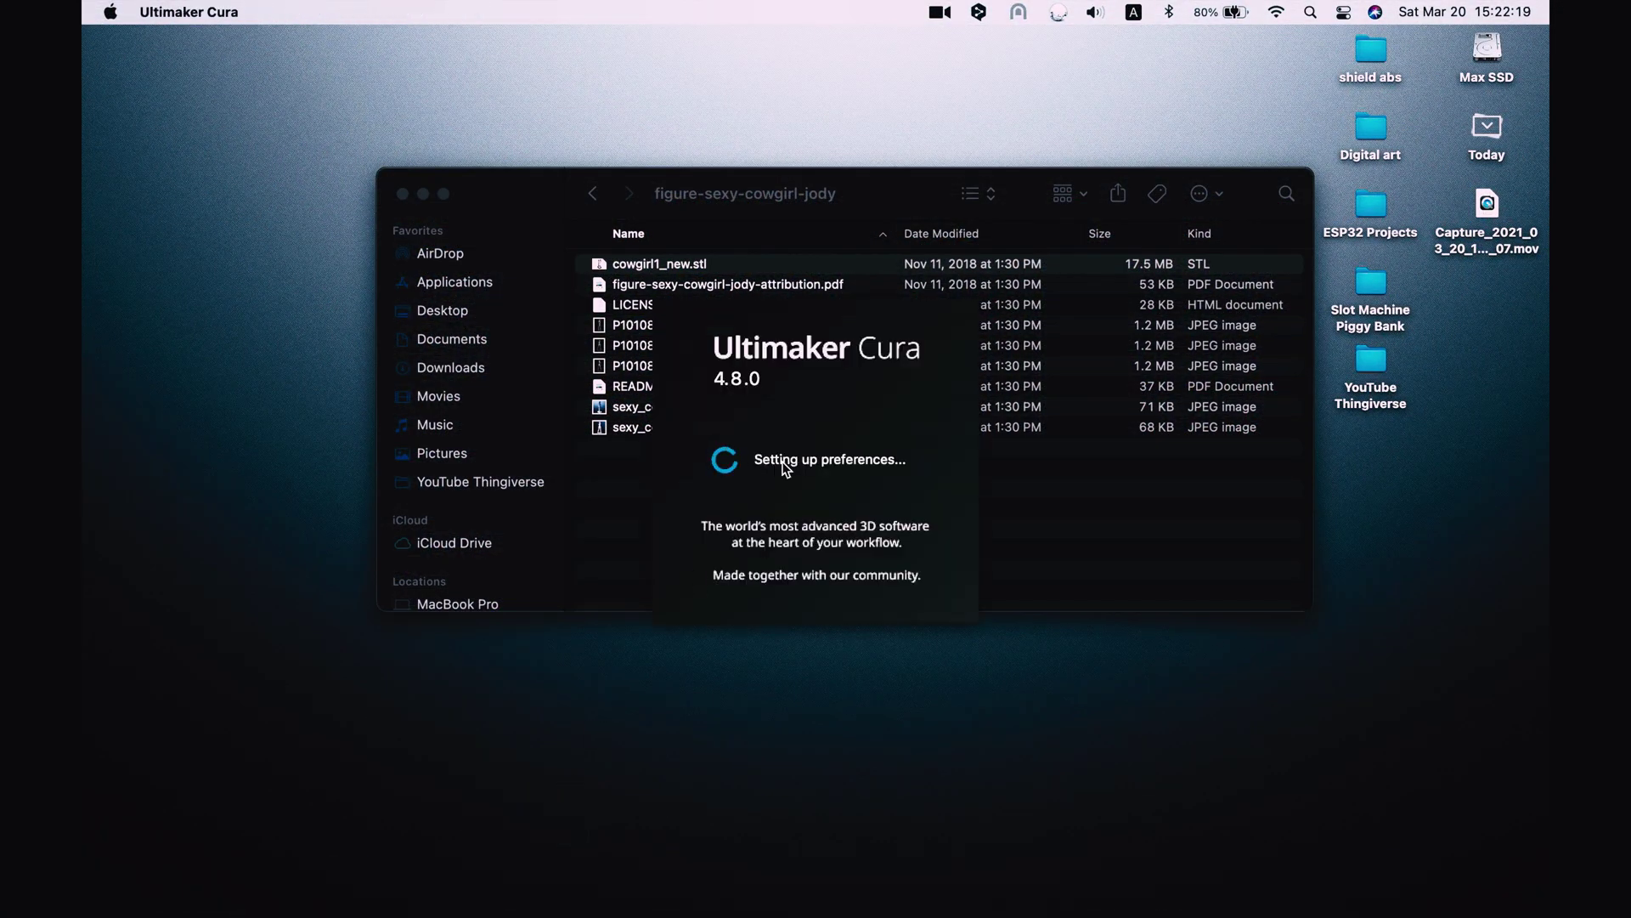
# Step: Load cowgirl1_new.stl onto the Ender-3 build plate and rotate it upright
pyautogui.hotkey('ctrl', 'Up')
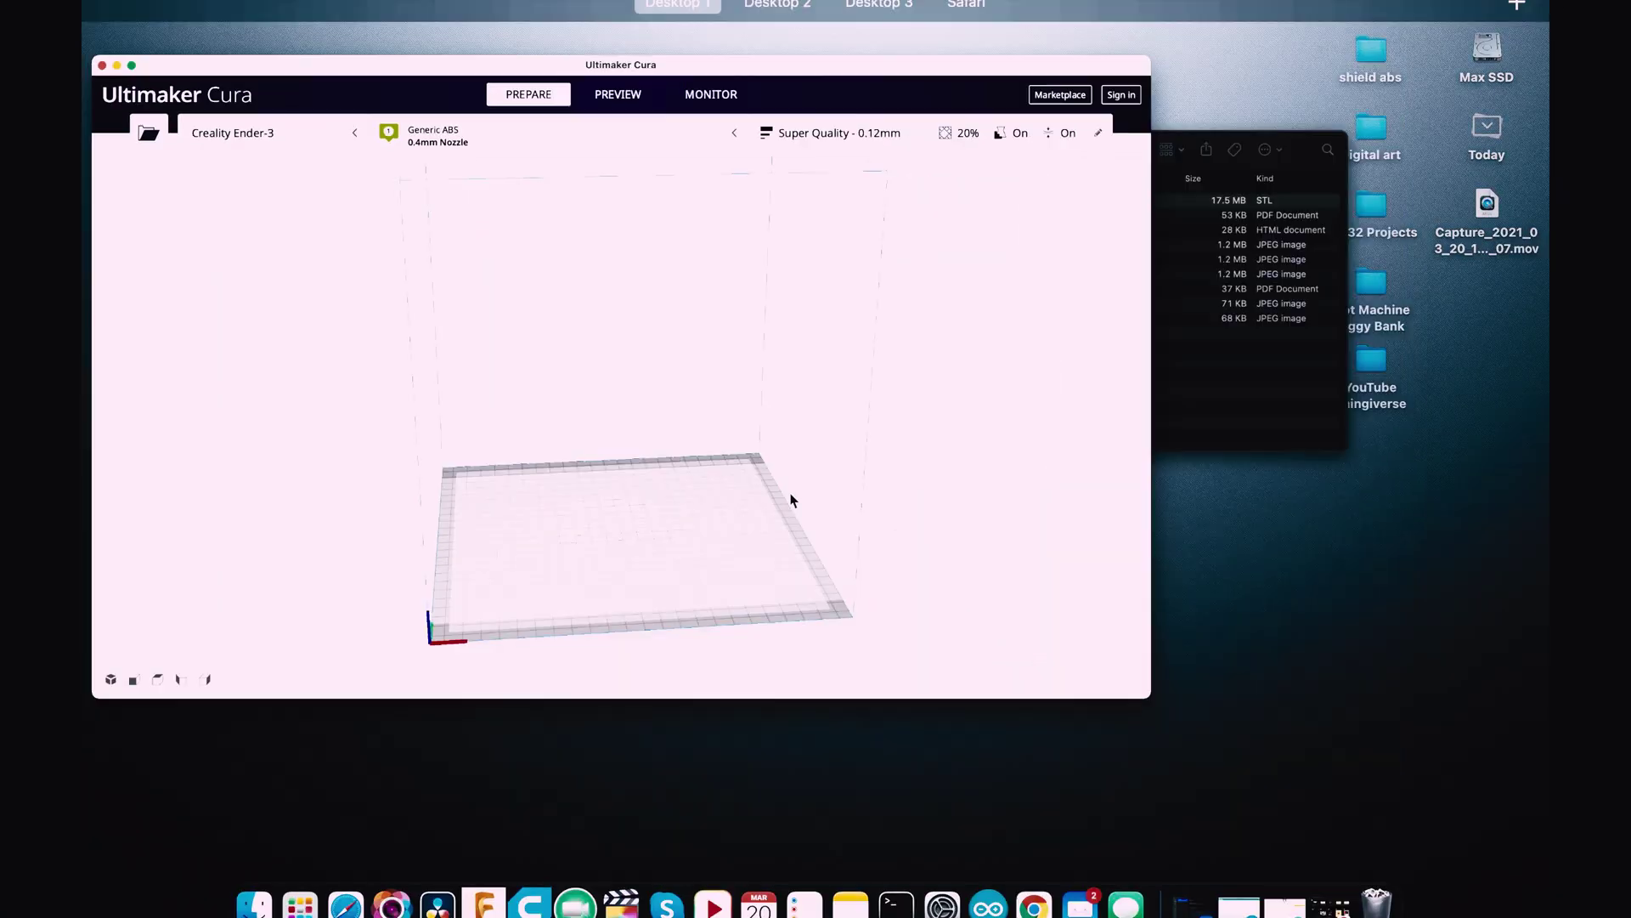
pyautogui.click(1002, 204)
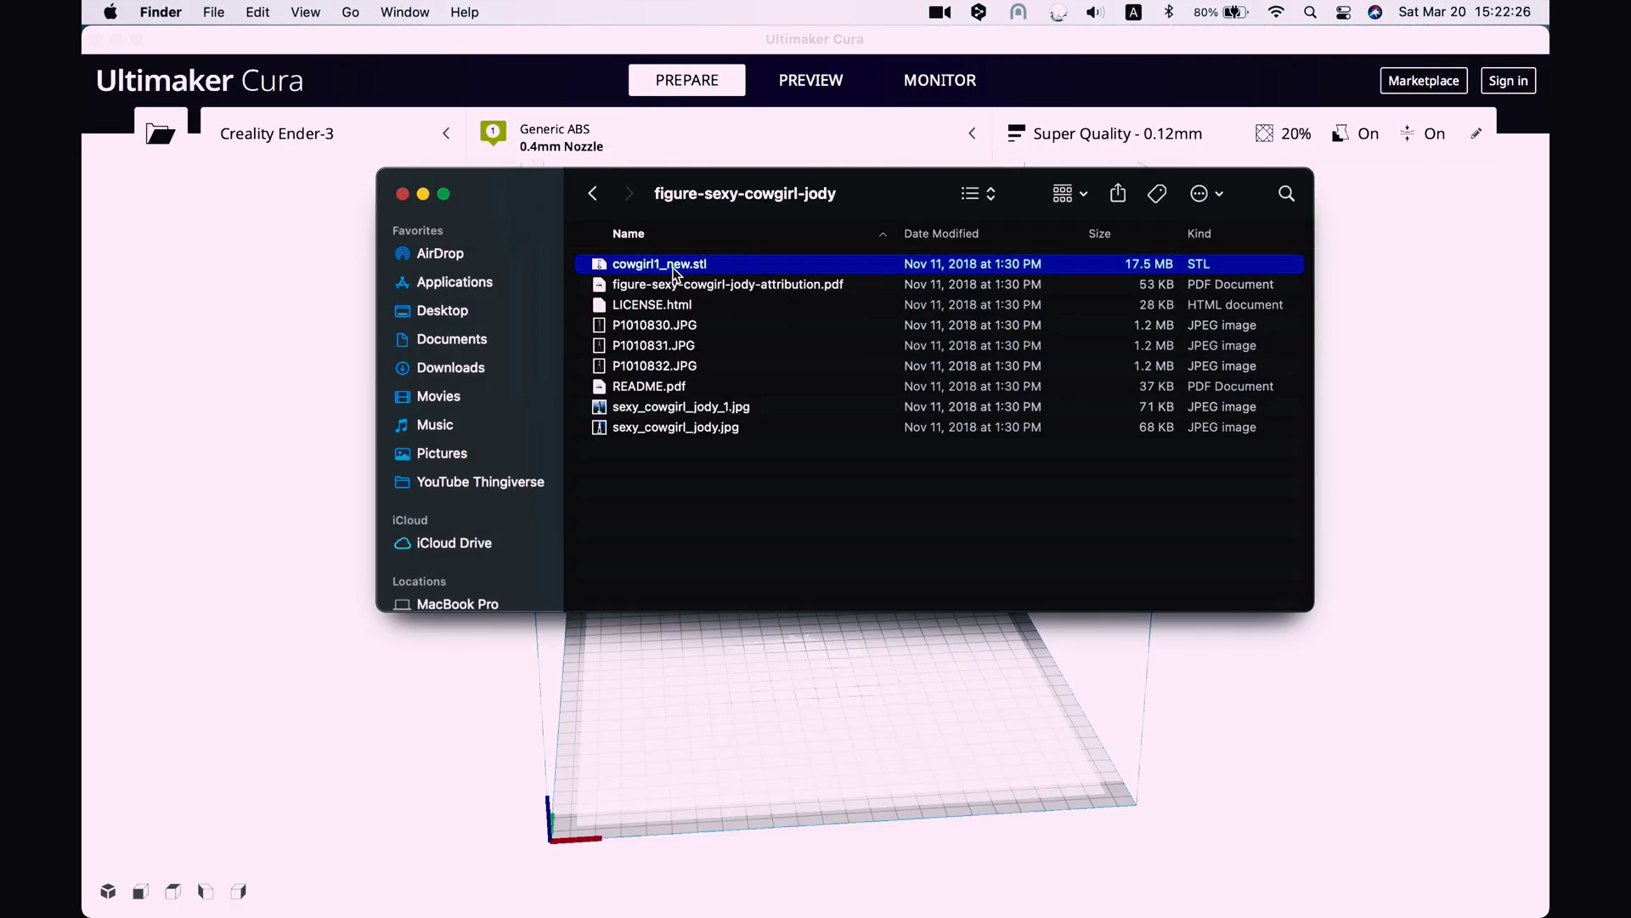
pyautogui.moveTo(674, 270); pyautogui.dragTo(845, 698)
pyautogui.click(108, 450)
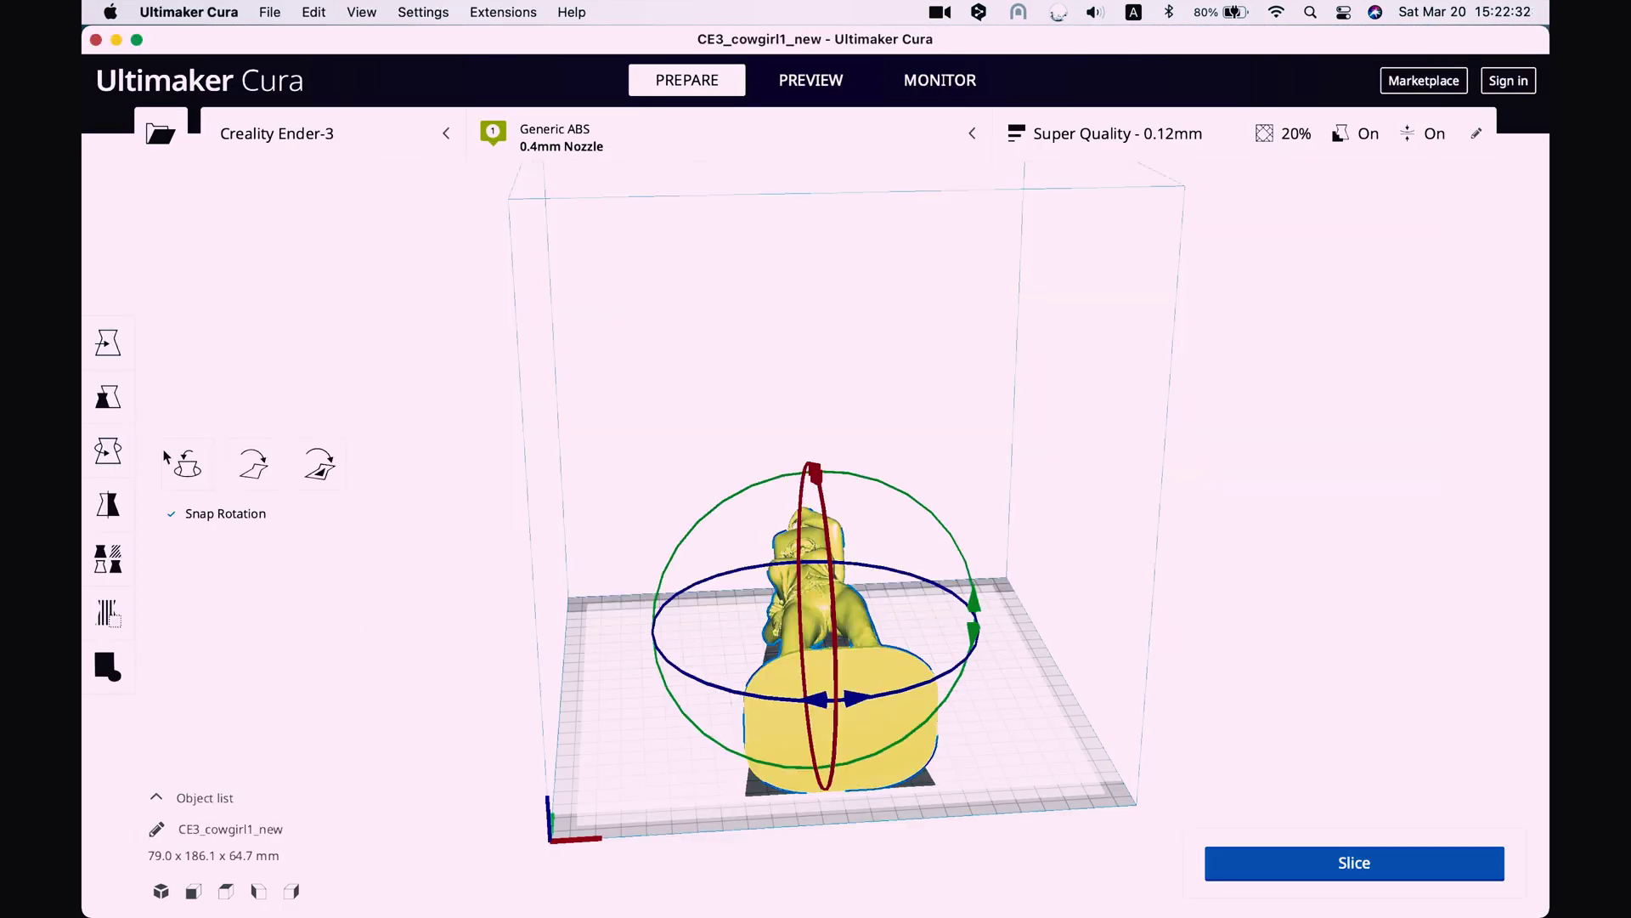
pyautogui.moveTo(813, 497); pyautogui.dragTo(808, 474)
# Step: Scale the figure to 50%, making it 39.5 x 32.3 x 93.1 mm
pyautogui.click(102, 399)
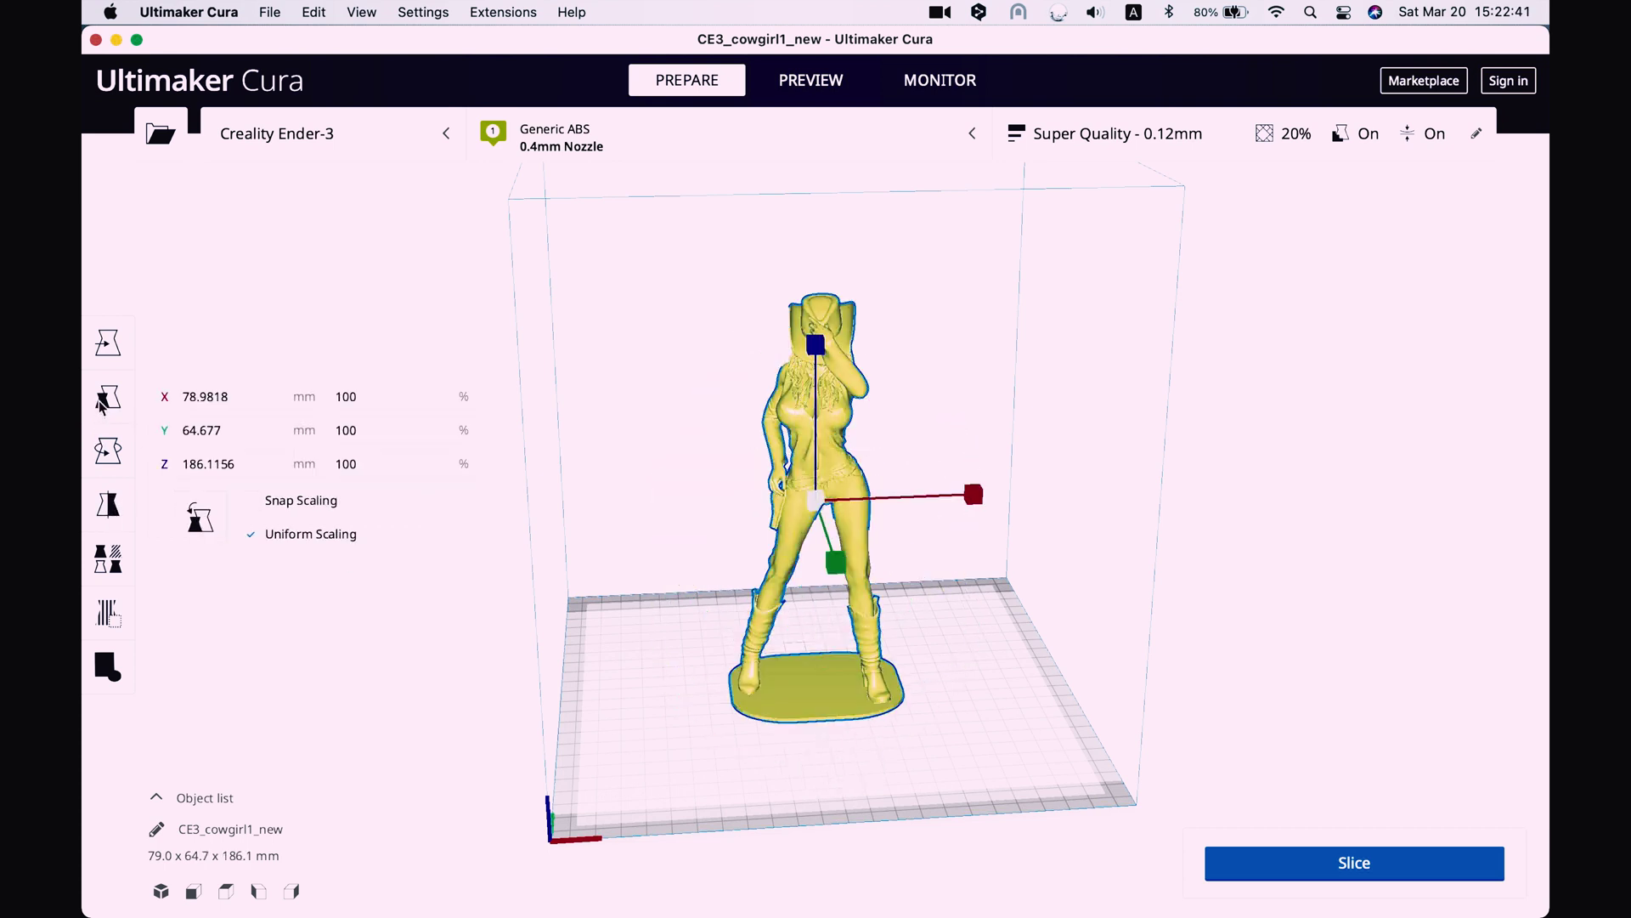
pyautogui.doubleClick(346, 397)
pyautogui.write('50')
pyautogui.press('Return')
pyautogui.click(874, 728)
pyautogui.scroll(5, 935, 721)
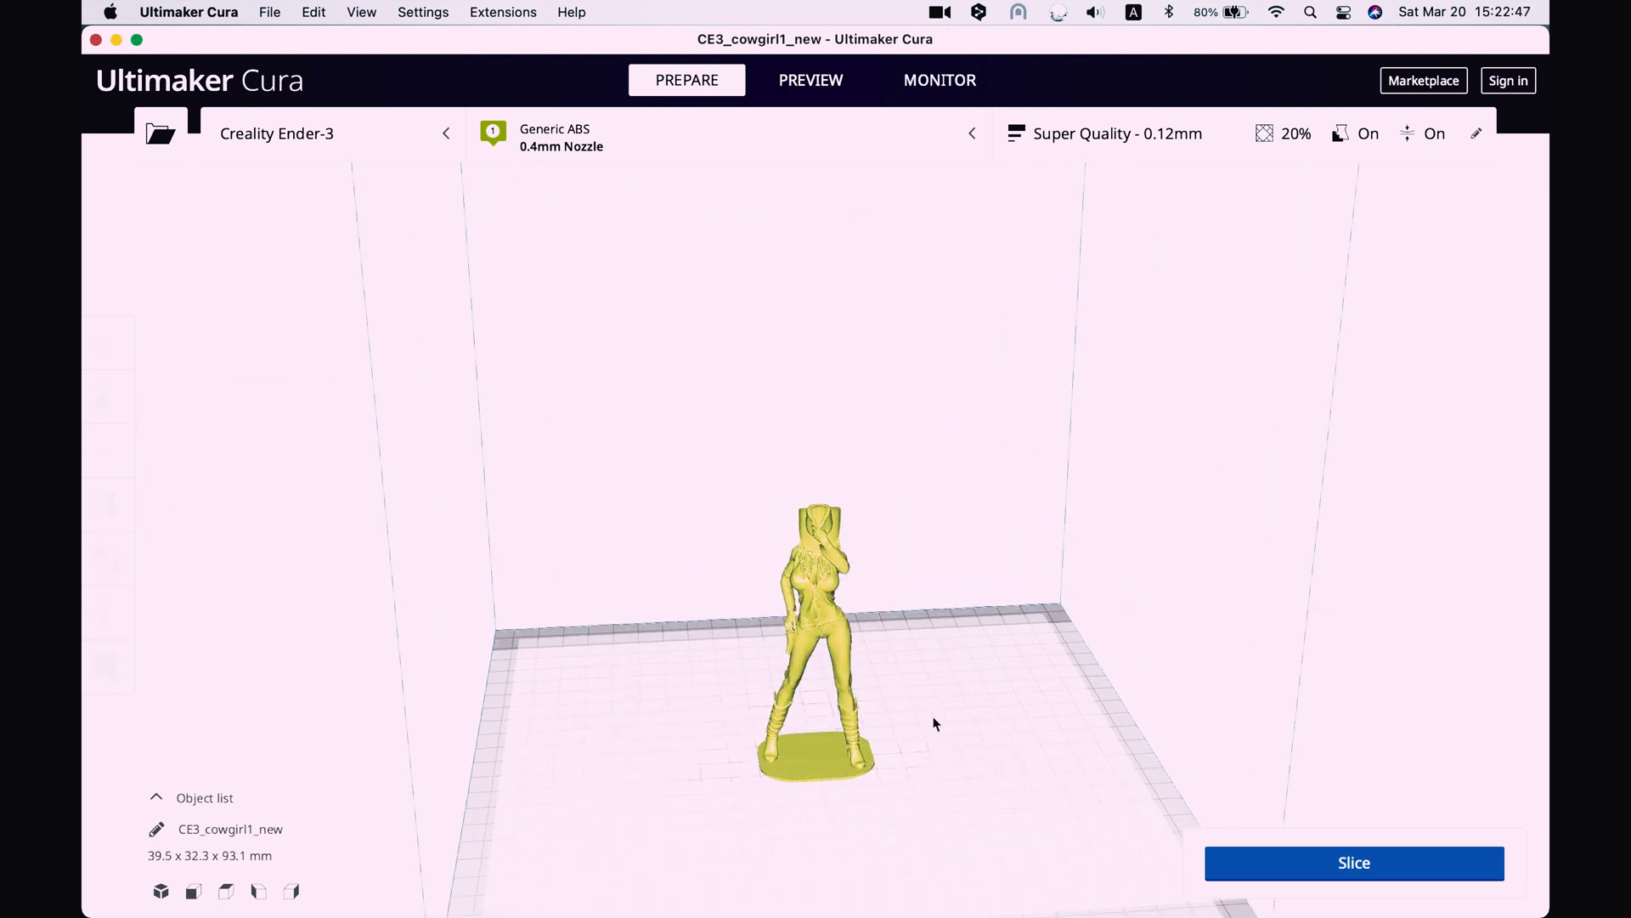
pyautogui.click(1159, 134)
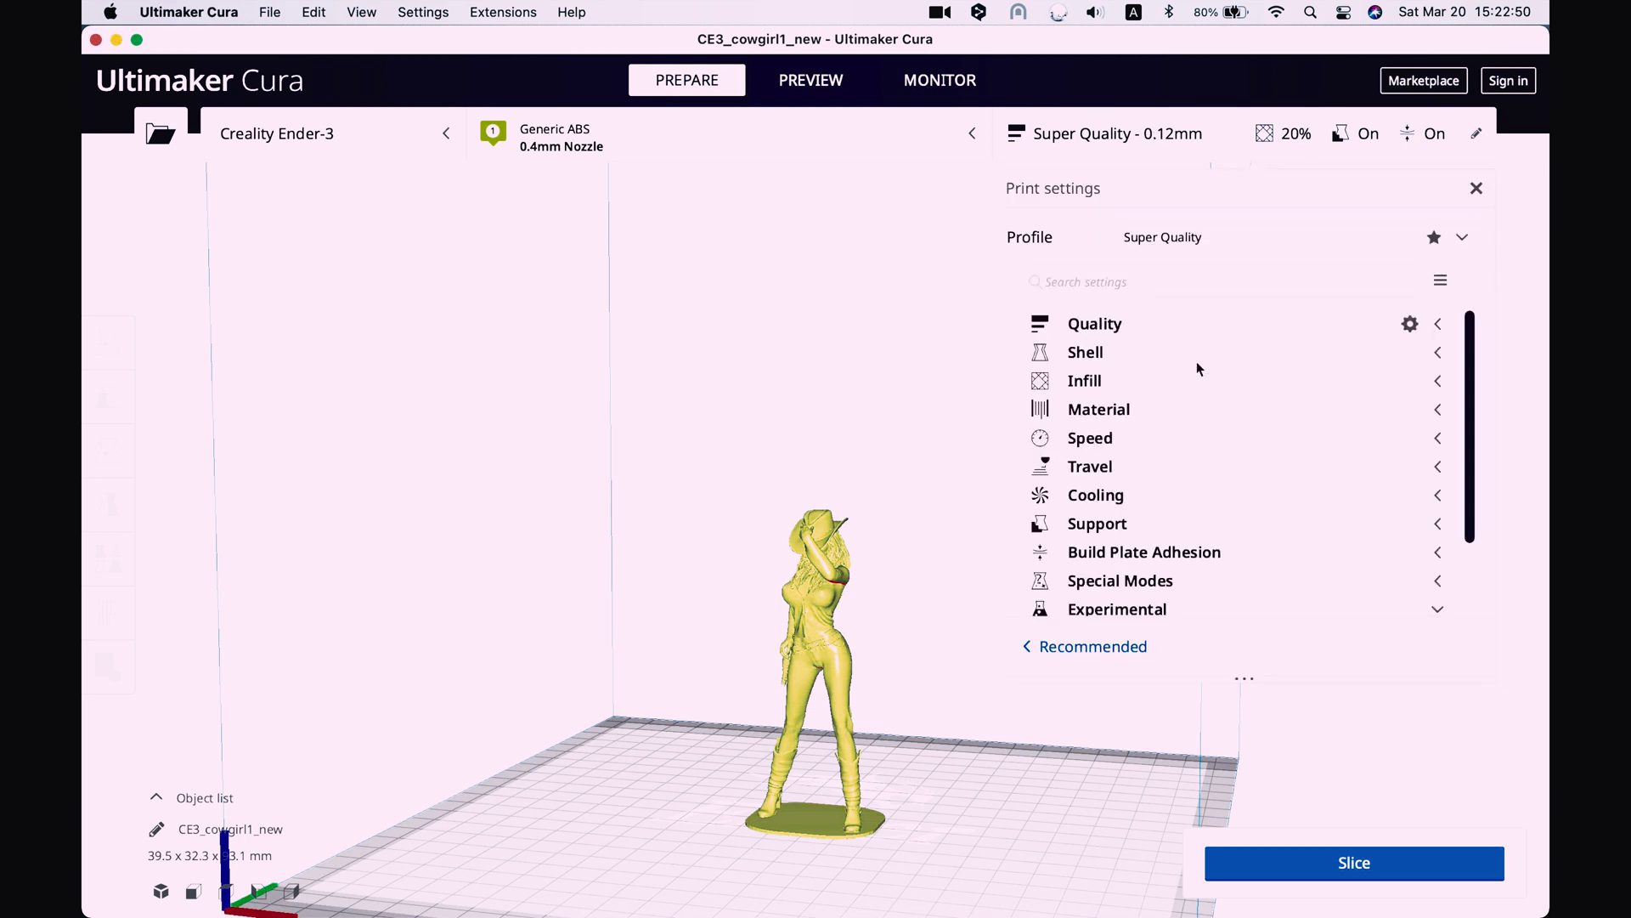
# Step: Review the Support and Build Plate Adhesion settings in the custom print panel
pyautogui.click(1438, 524)
pyautogui.scroll(-1, 1383, 554)
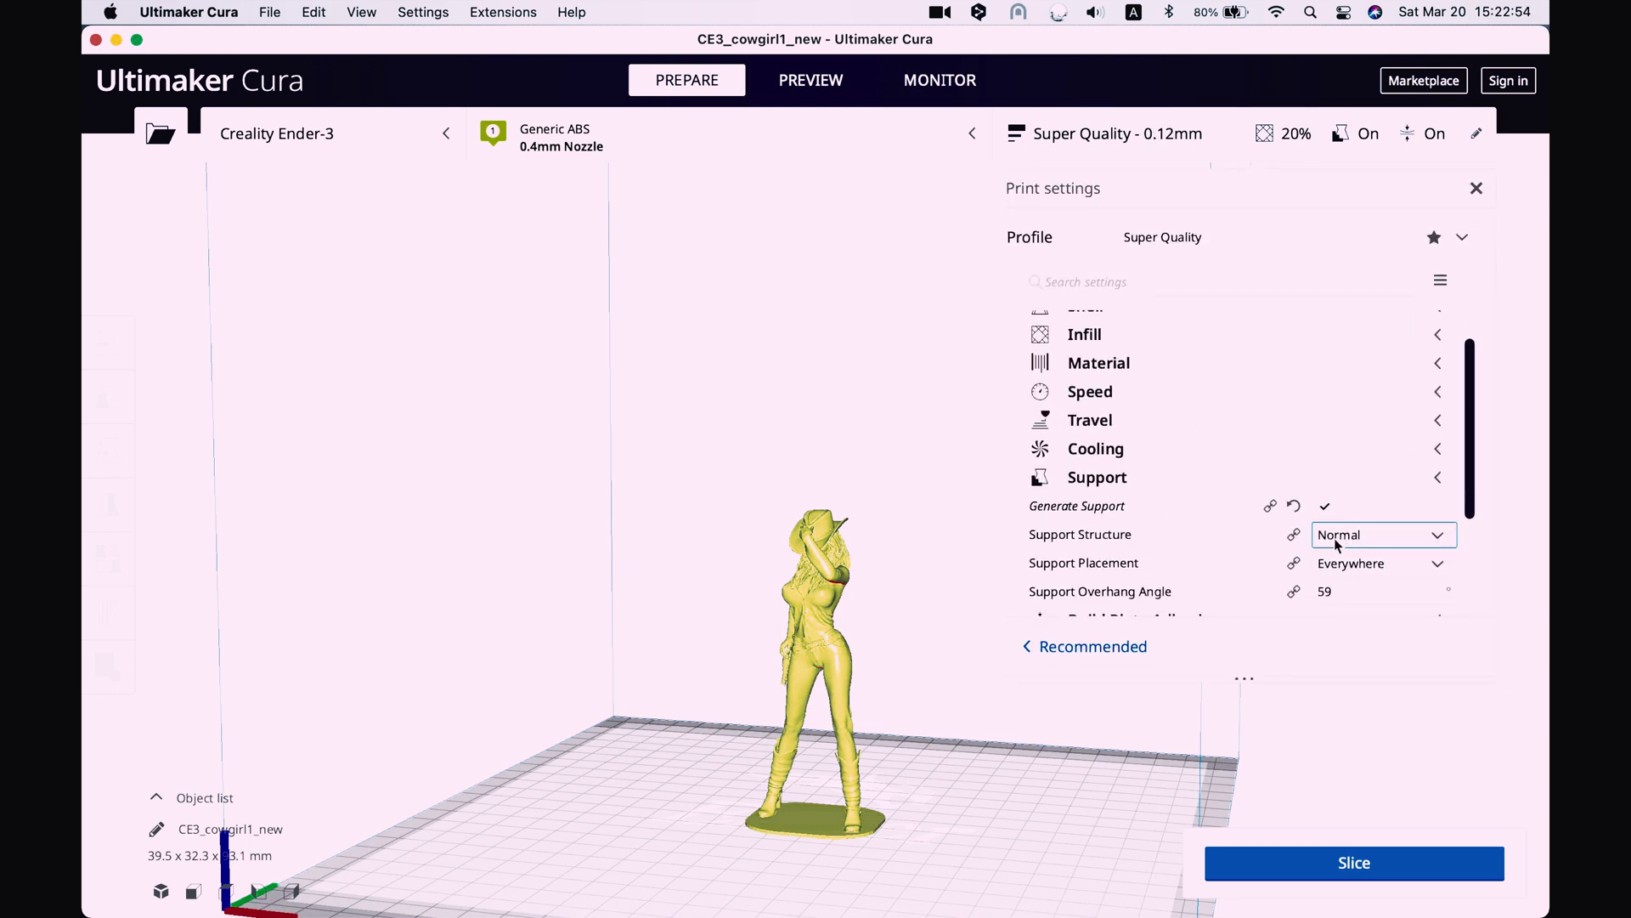
pyautogui.click(1250, 477)
pyautogui.scroll(-1, 1251, 495)
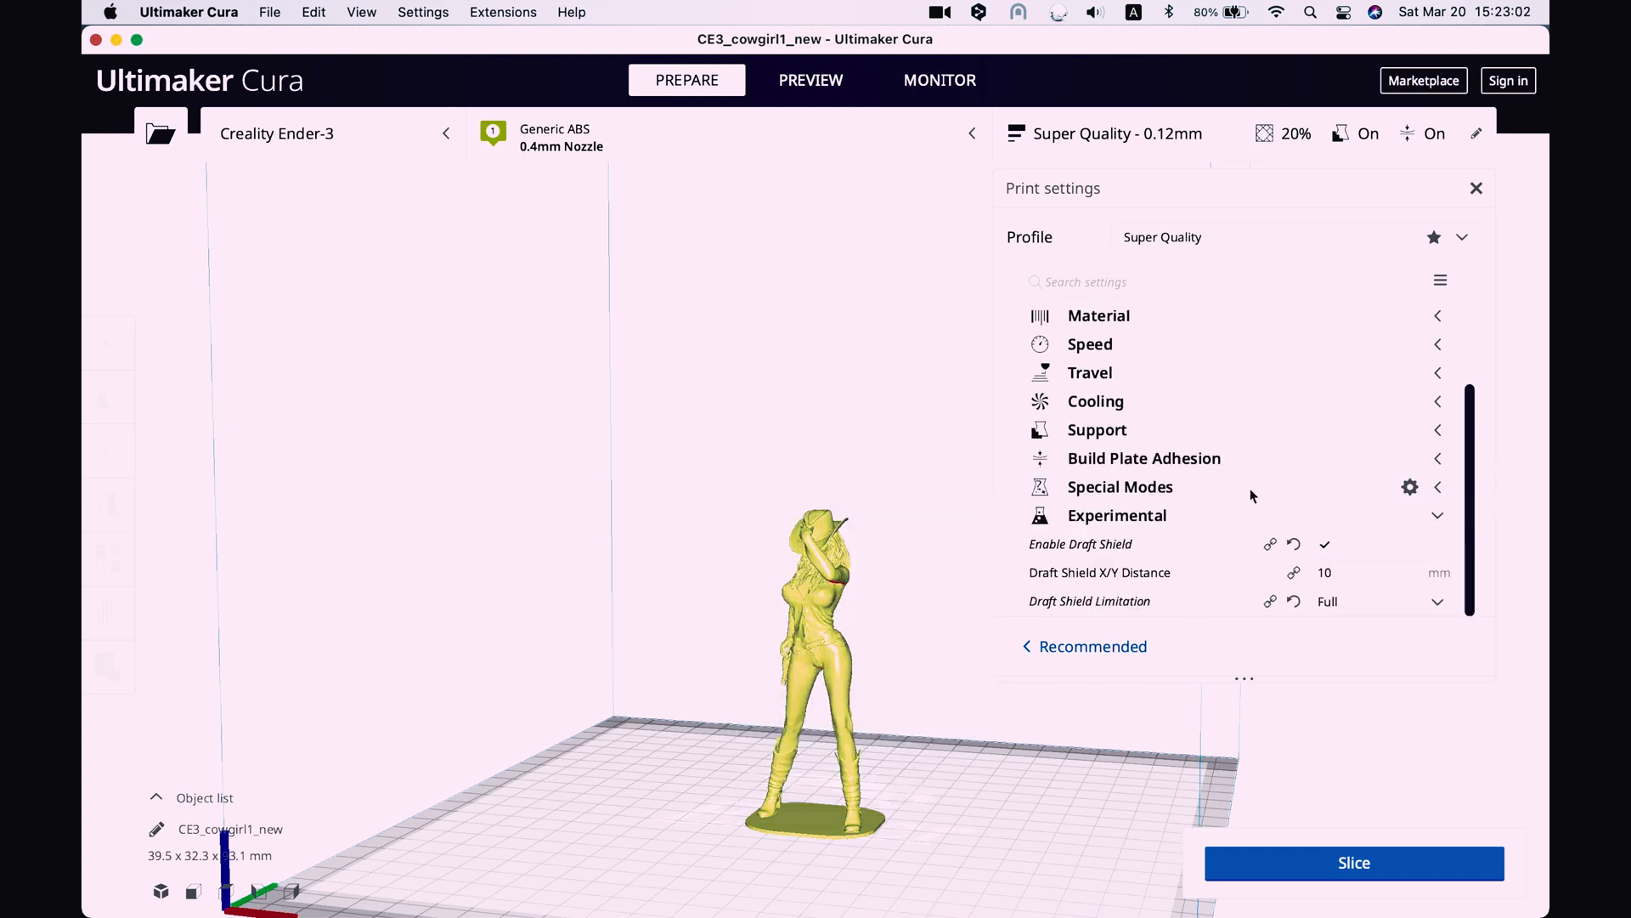
pyautogui.click(1444, 462)
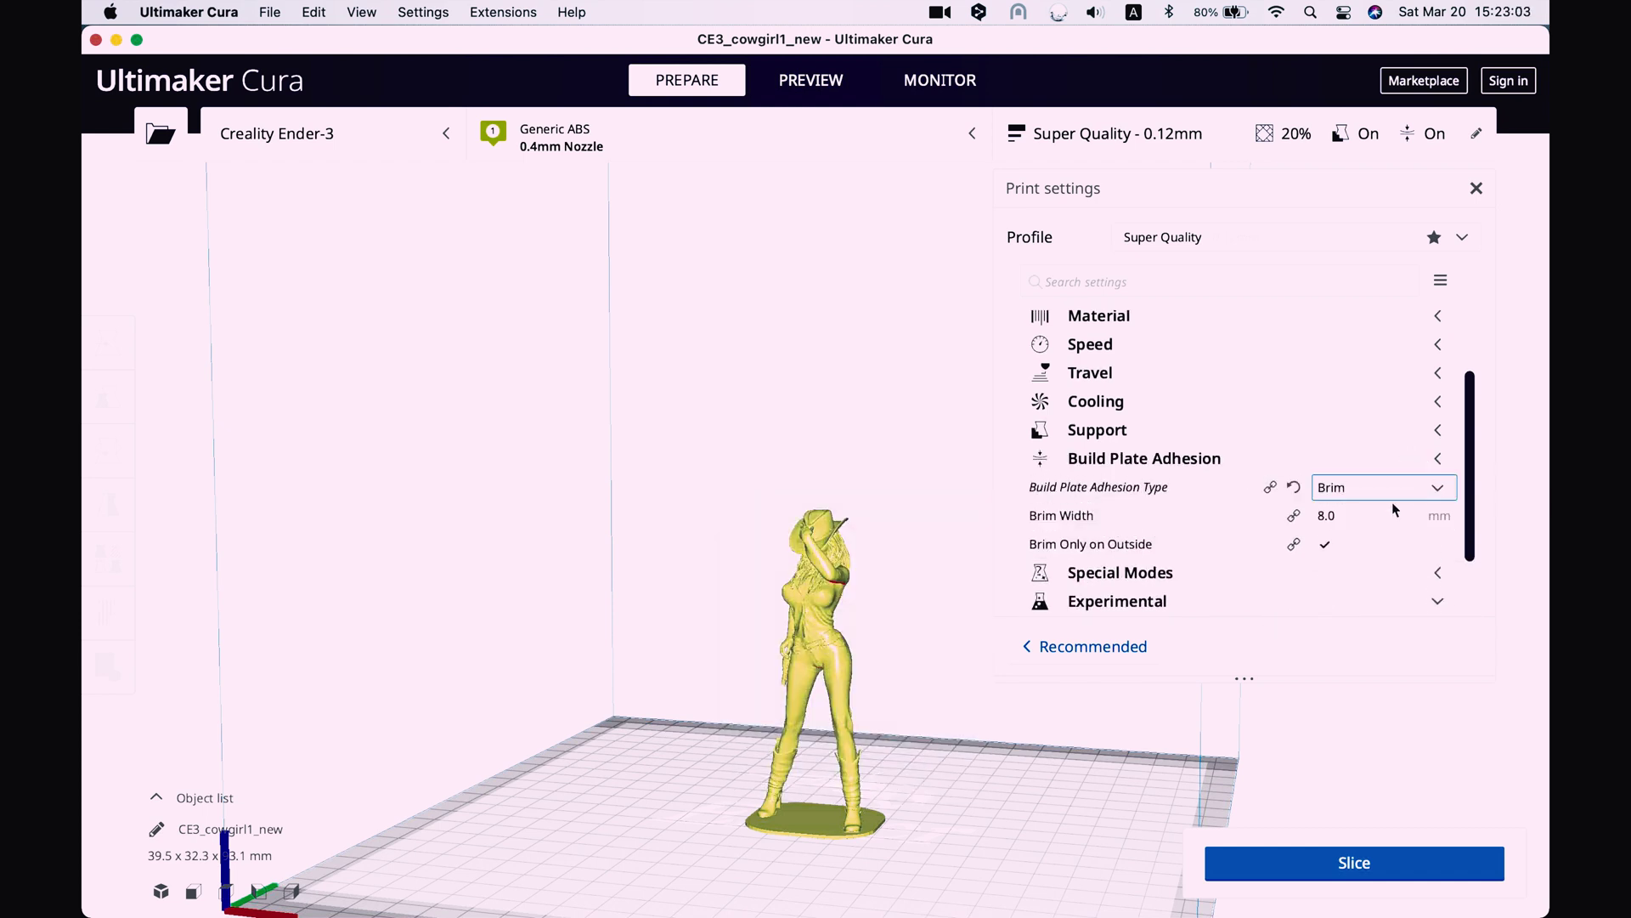
pyautogui.click(1436, 458)
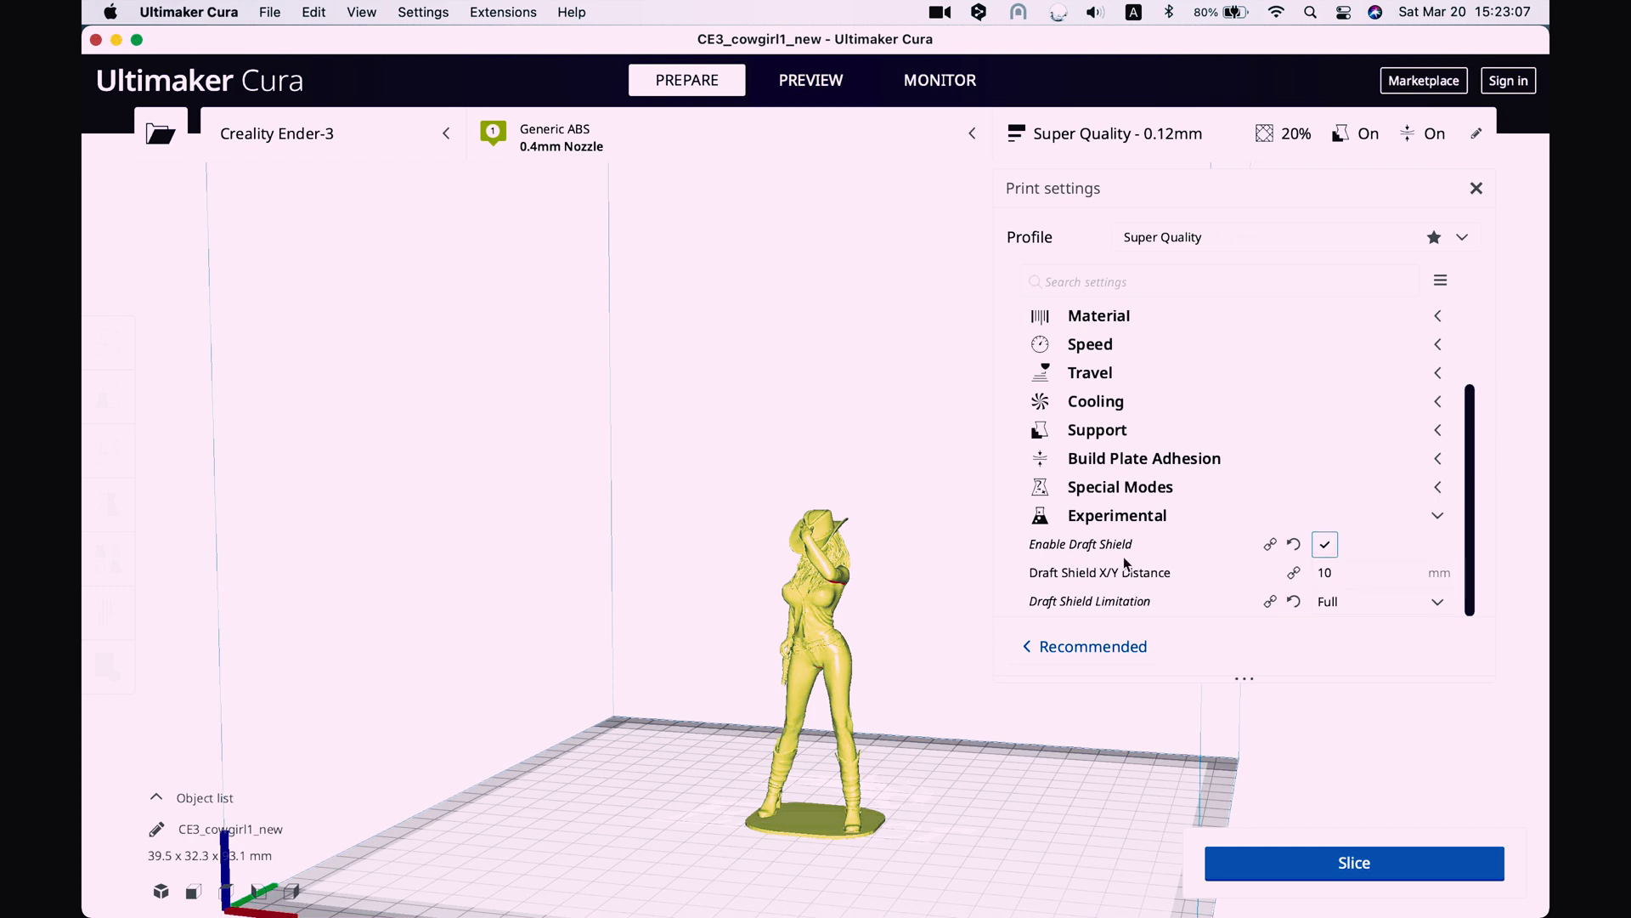
pyautogui.moveTo(1076, 558)
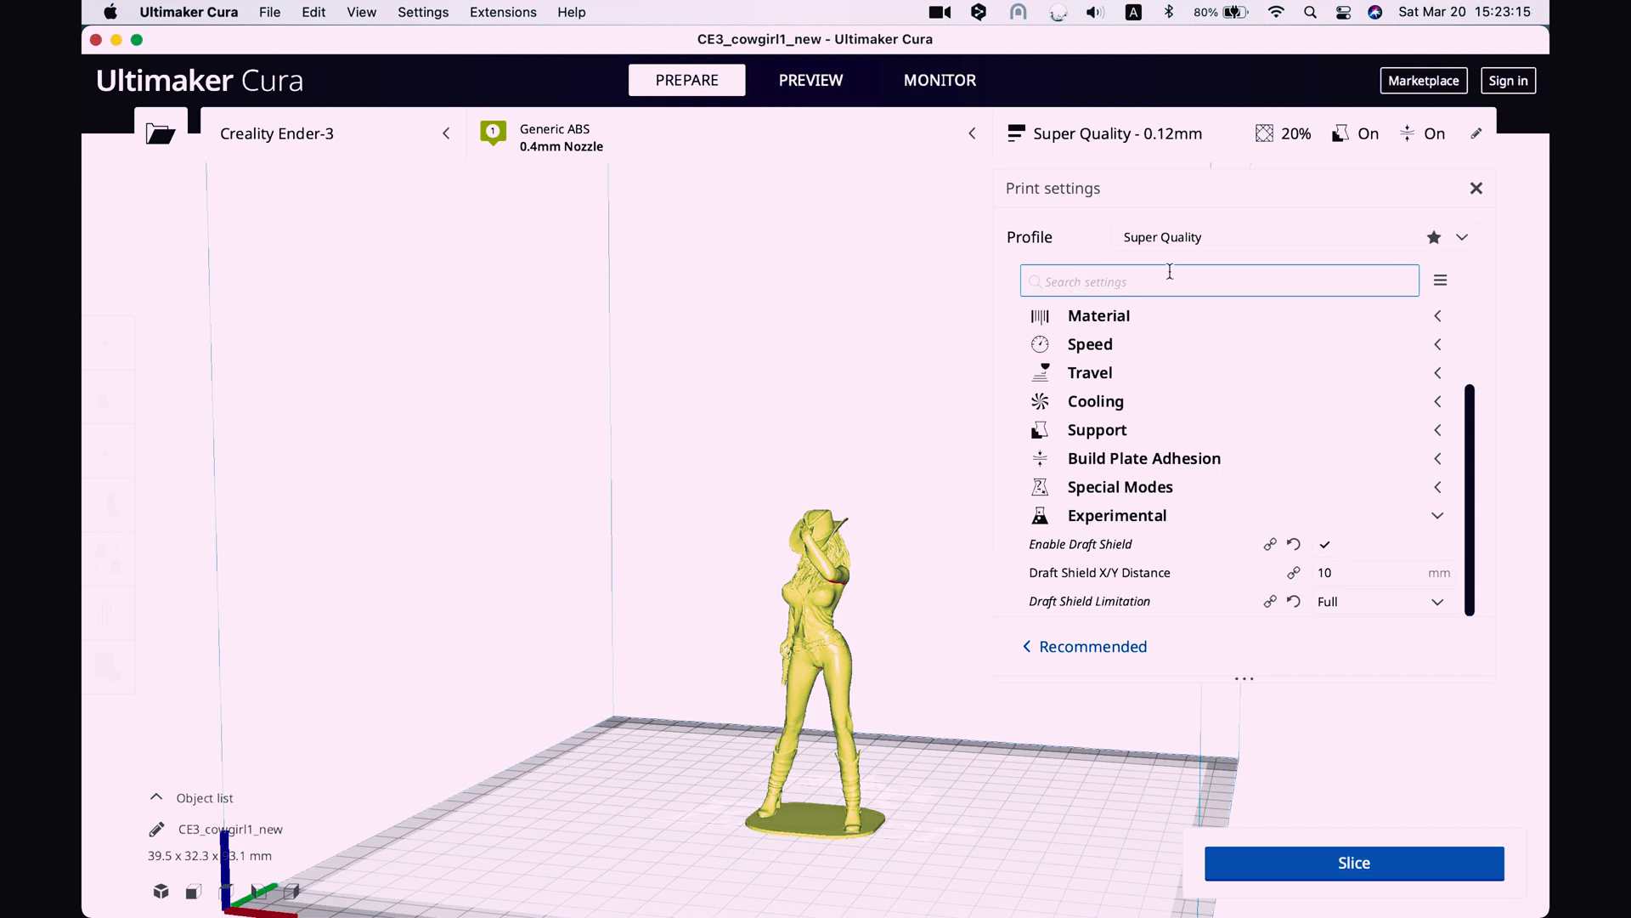
pyautogui.click(1089, 283)
pyautogui.write('draft')
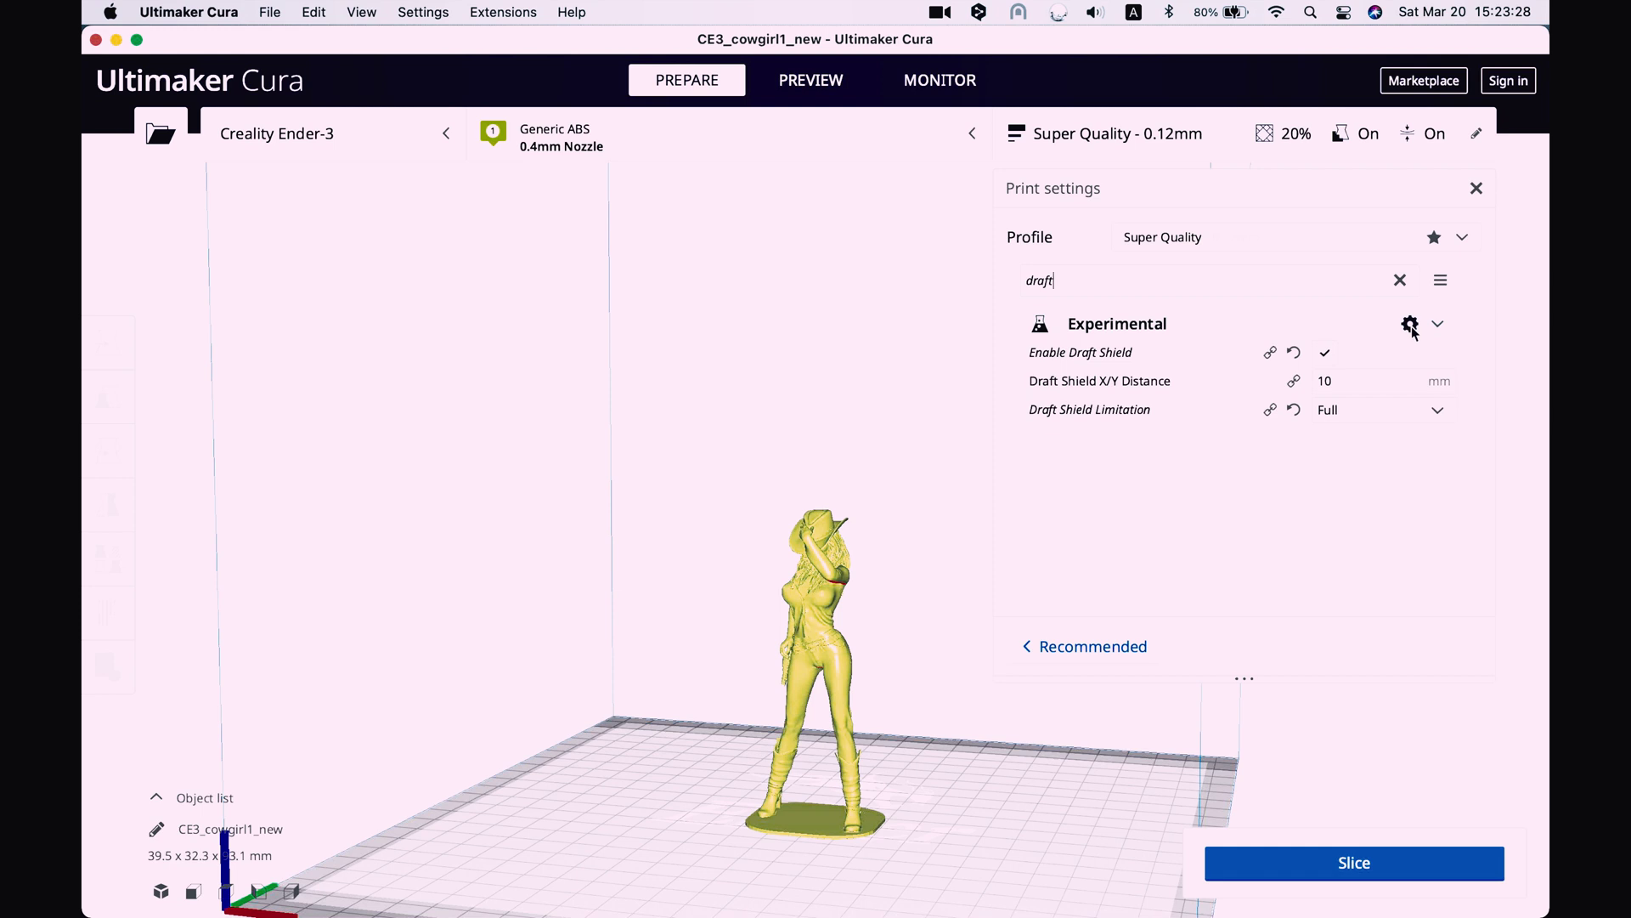
pyautogui.click(1410, 325)
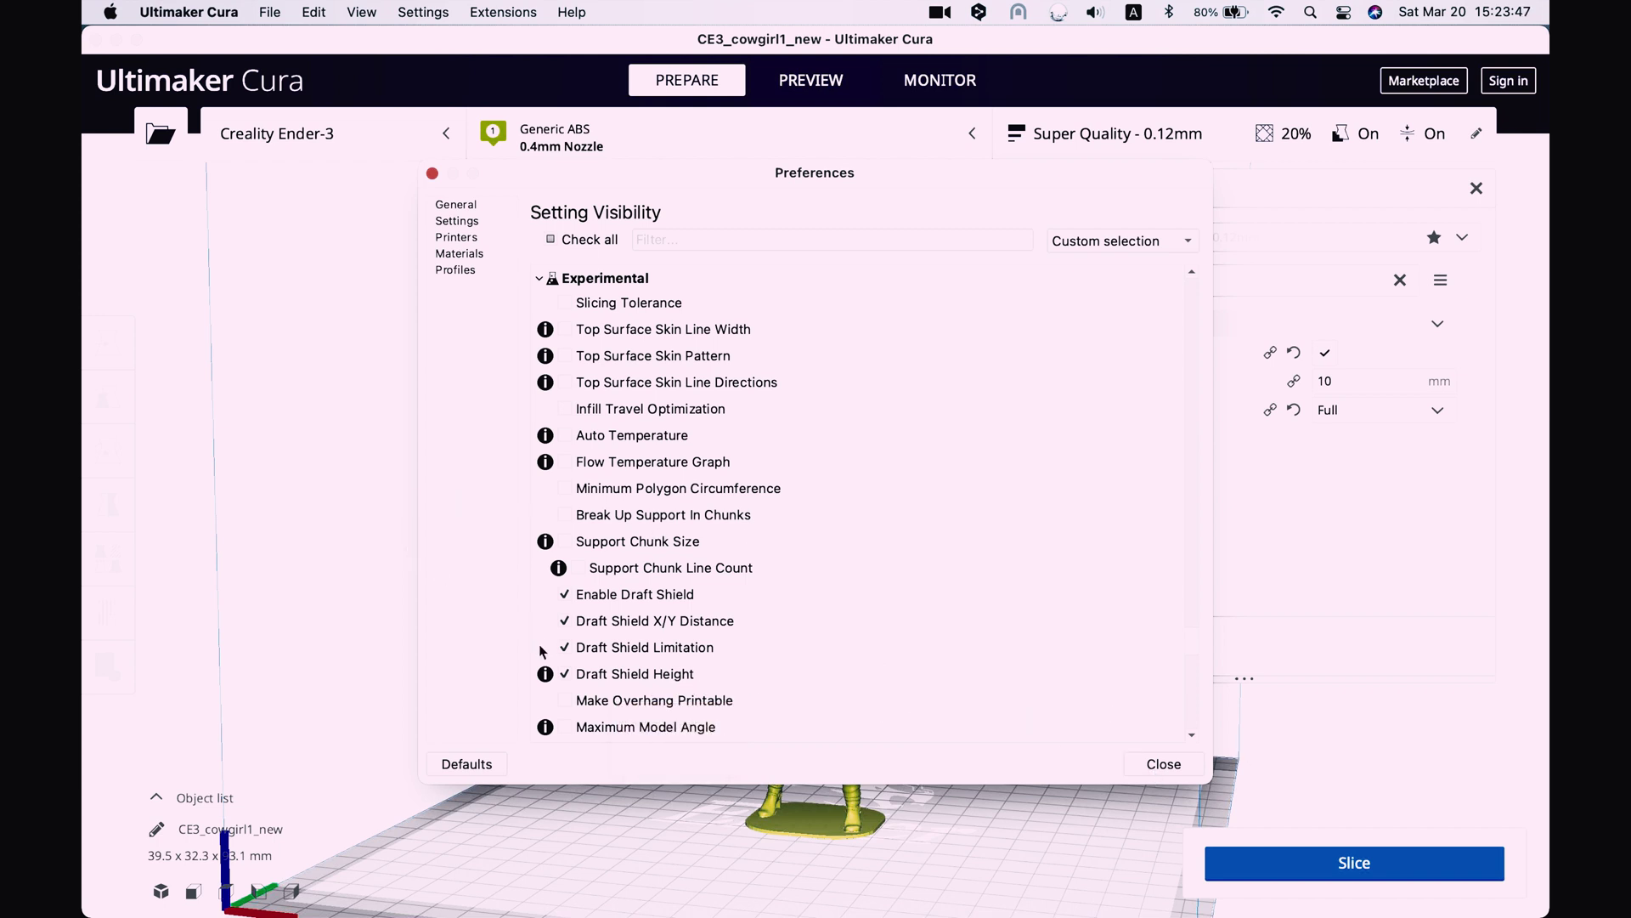
pyautogui.click(1176, 767)
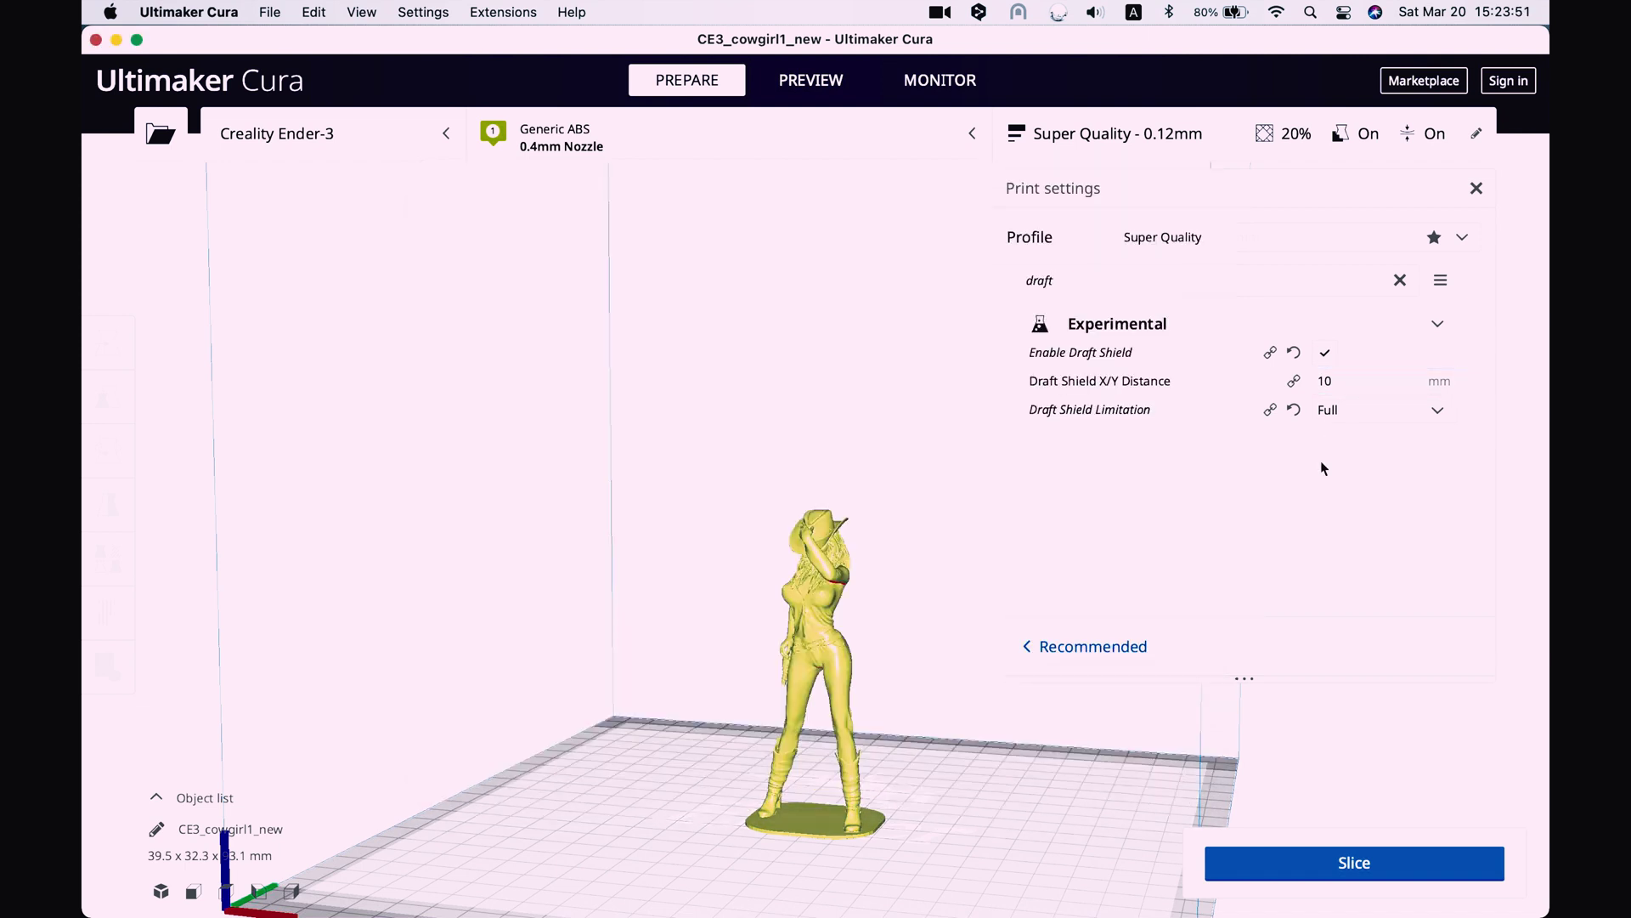
pyautogui.scroll(-3, 1287, 473)
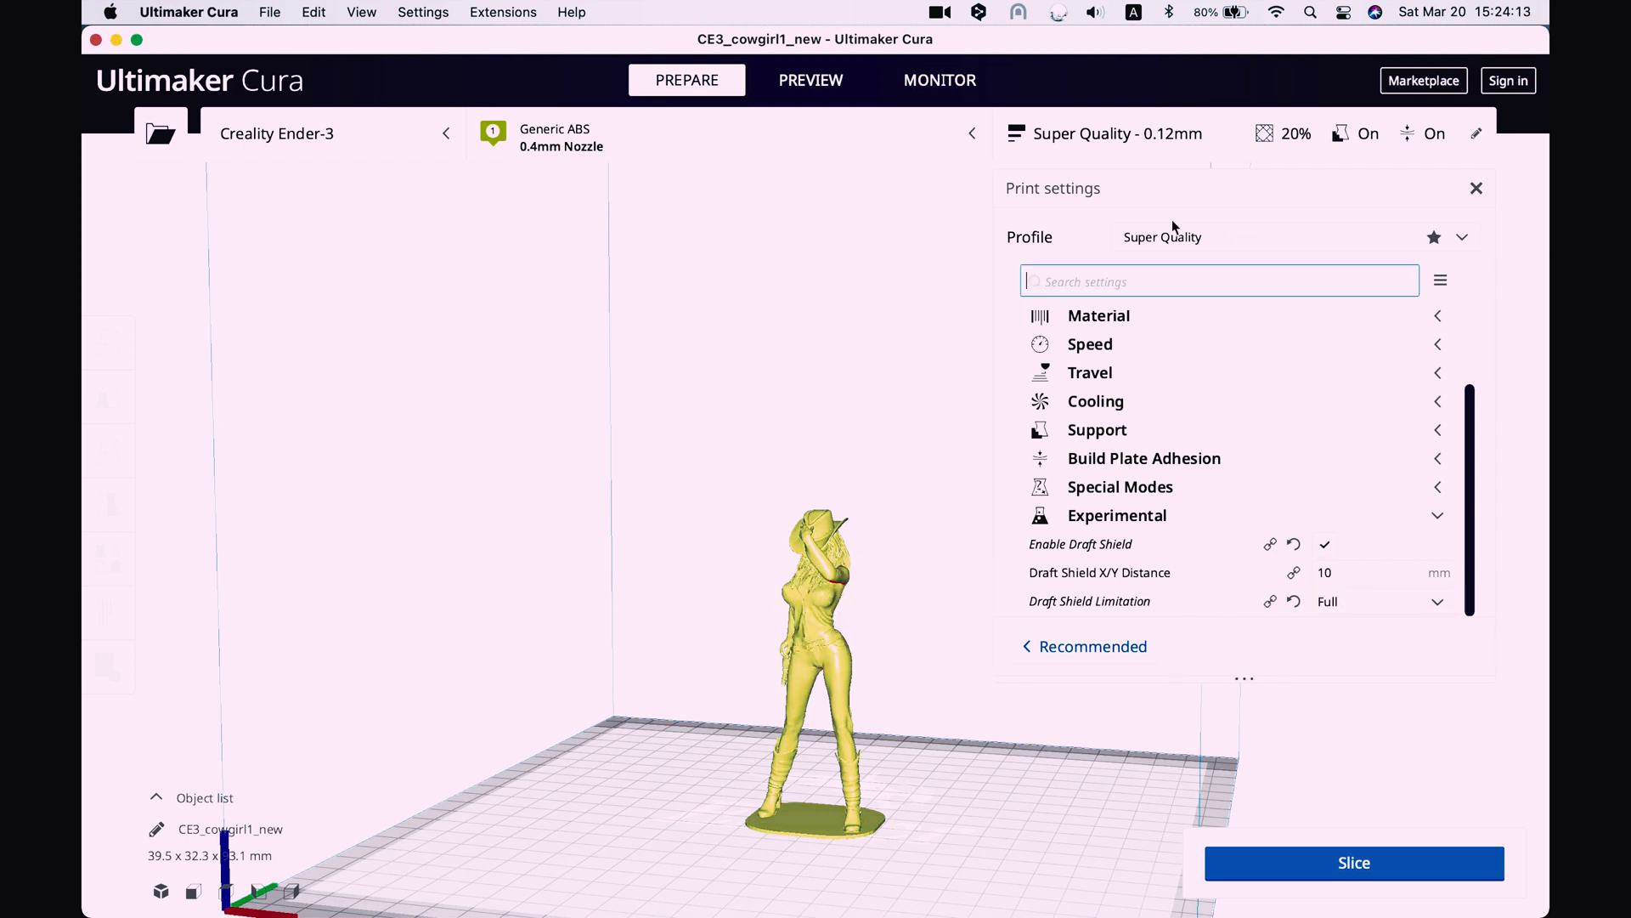
# Step: Slice in Preview and inspect the draft-shielded layers: 9 h 4 min, 25 g, 9.40 m
pyautogui.click(811, 81)
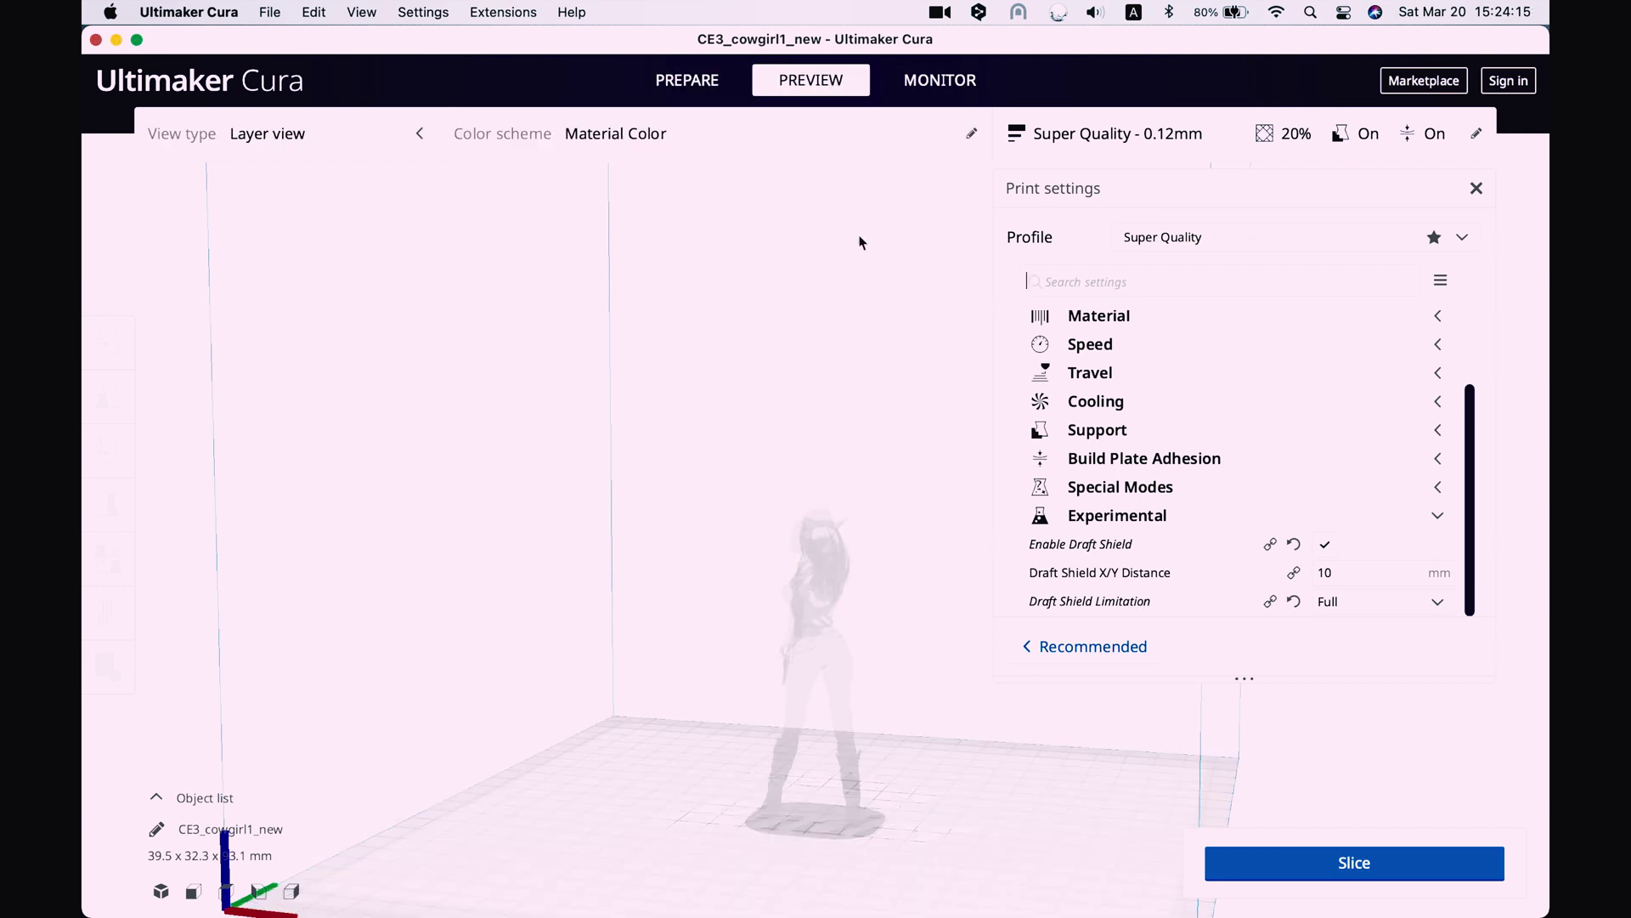
pyautogui.click(1146, 134)
pyautogui.click(1355, 862)
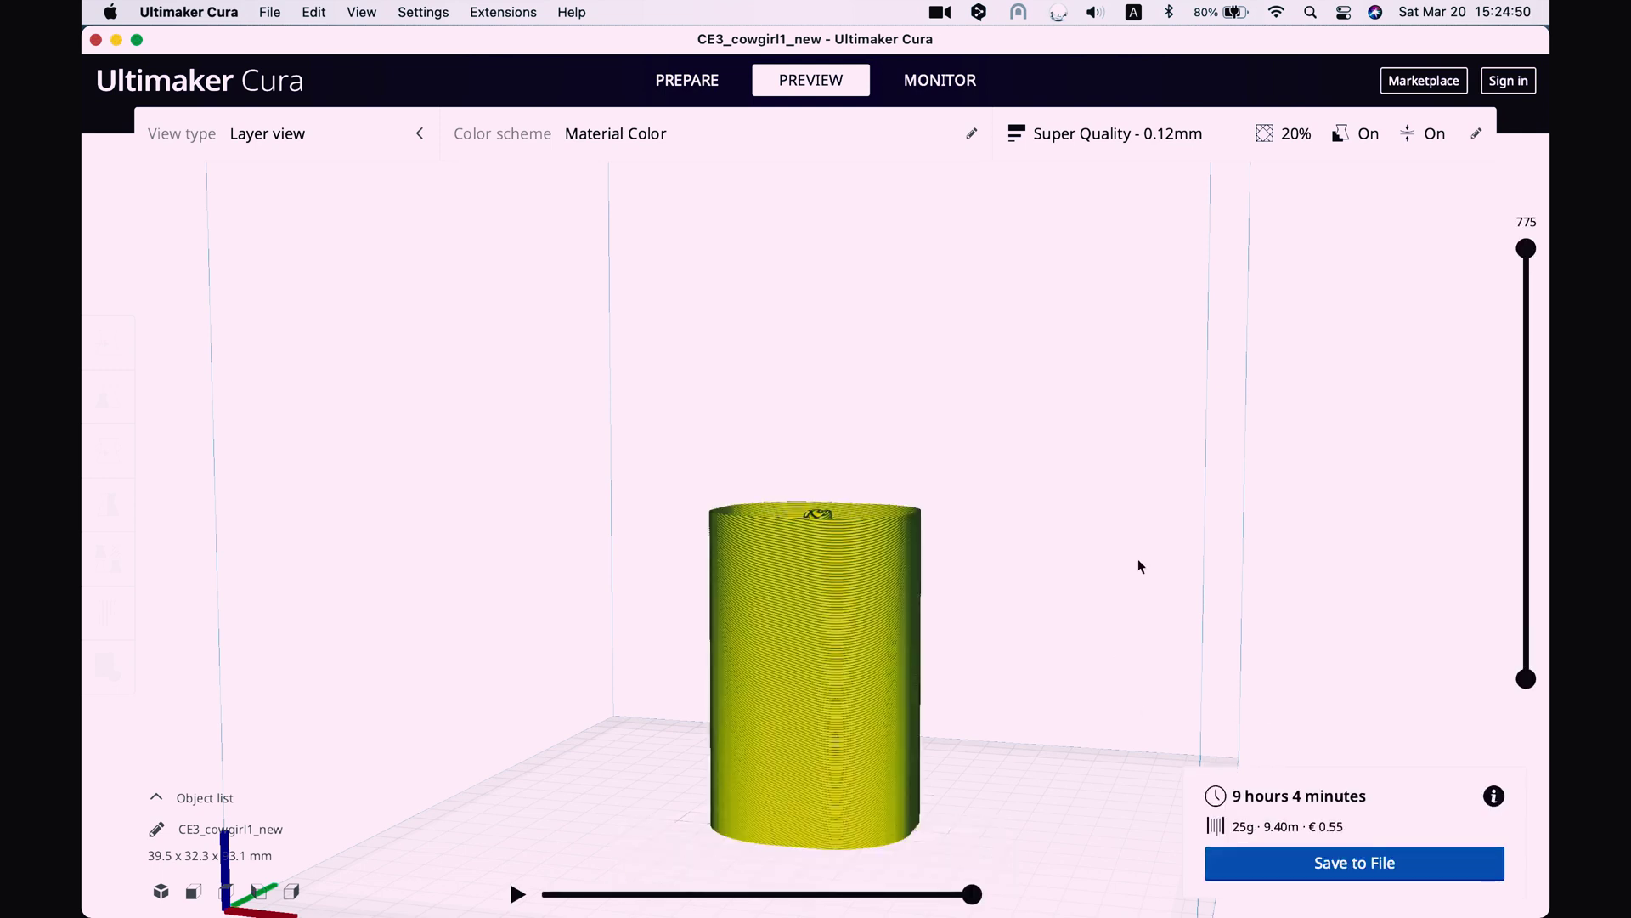
pyautogui.scroll(5, 1160, 552)
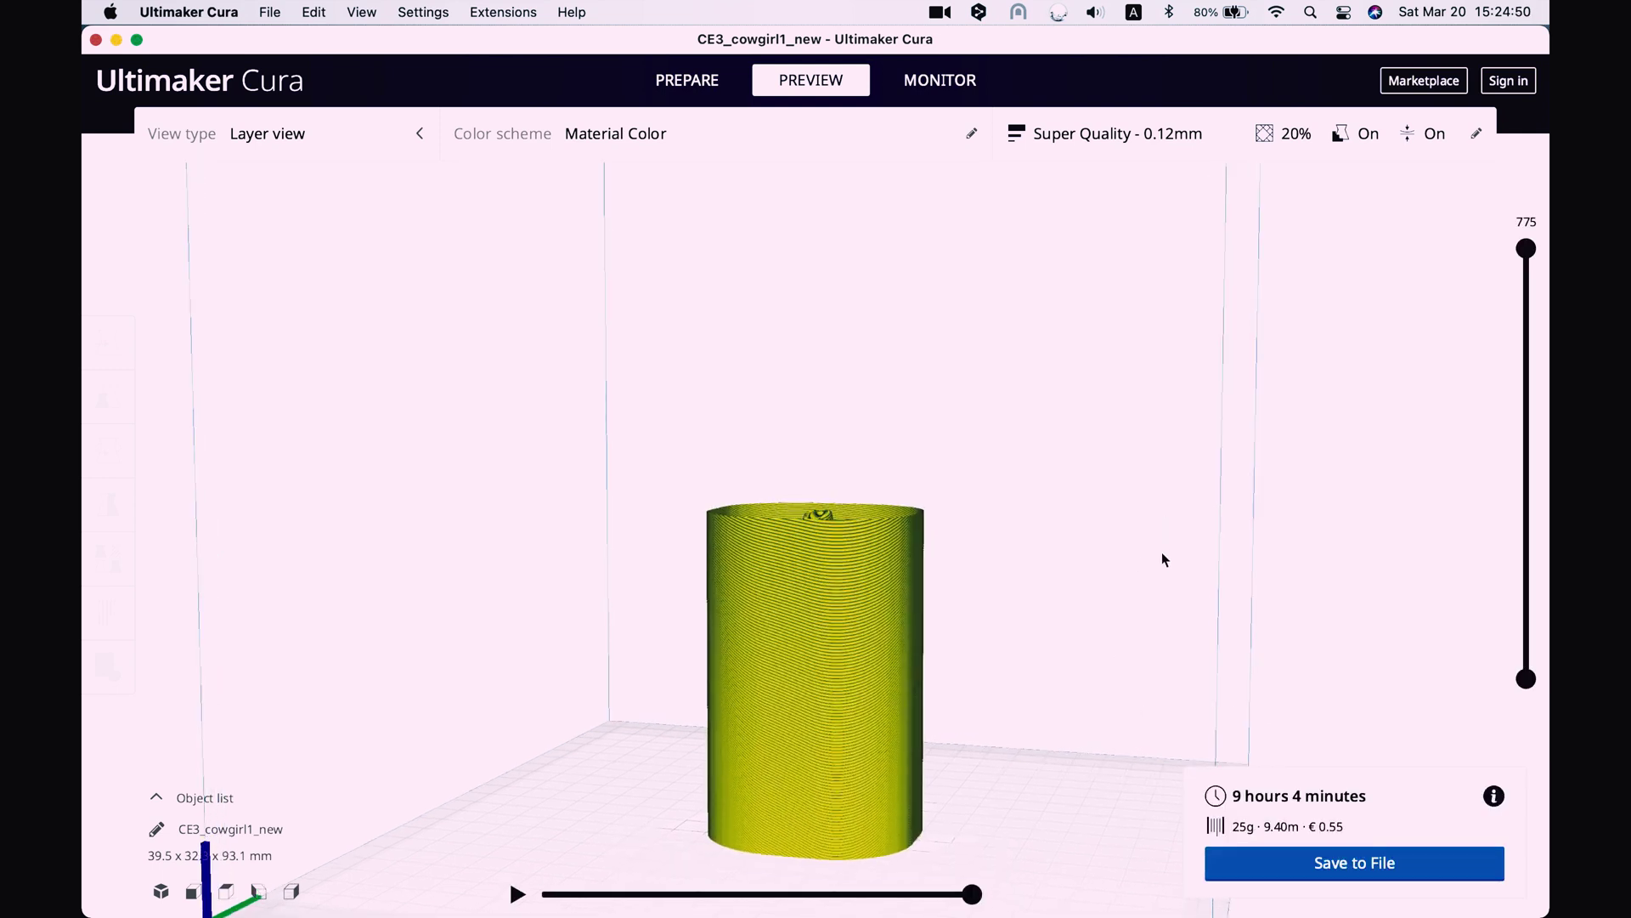
pyautogui.moveTo(1093, 703); pyautogui.dragTo(979, 761, button='right')
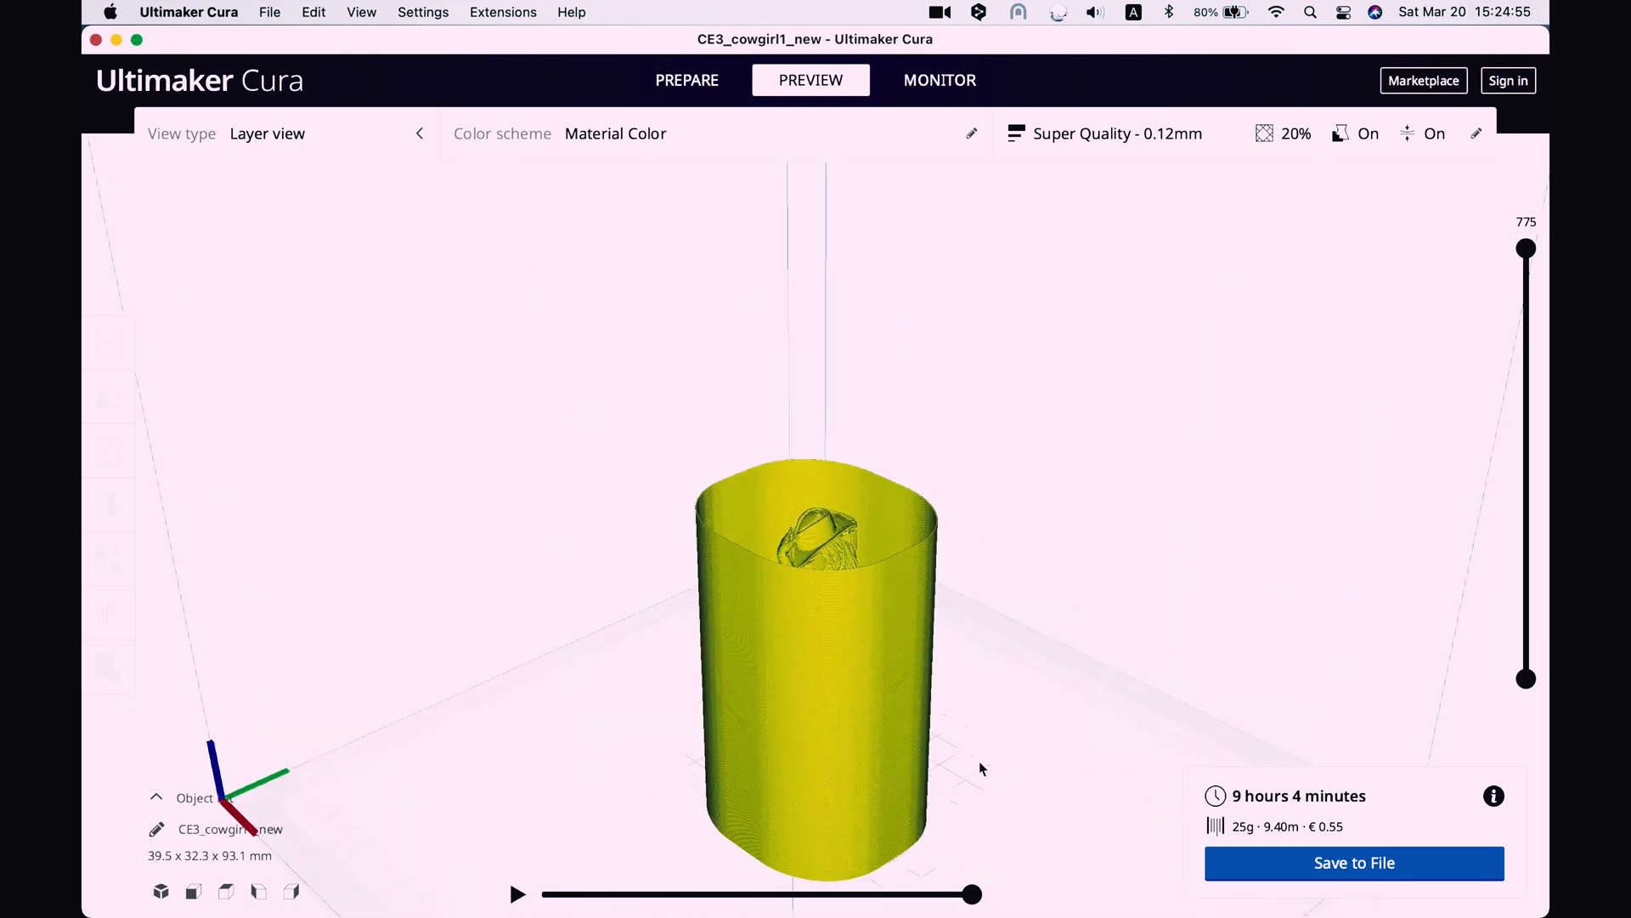
pyautogui.moveTo(1525, 248)
pyautogui.mouseDown()
pyautogui.moveTo(1504, 633)
pyautogui.moveTo(1526, 248)
pyautogui.mouseUp()
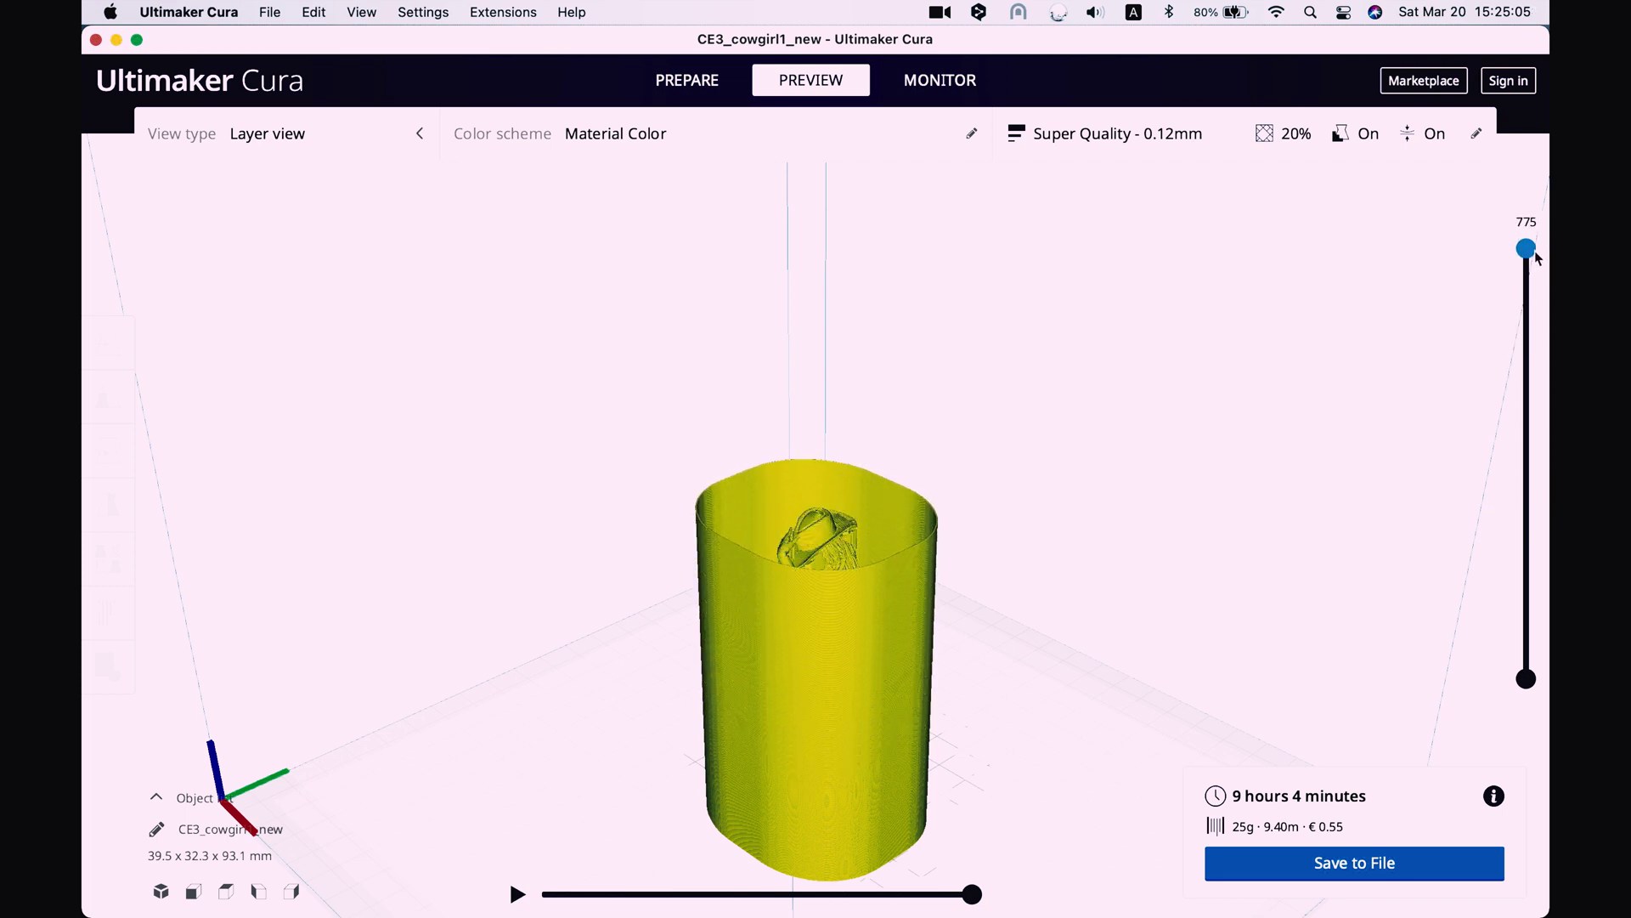